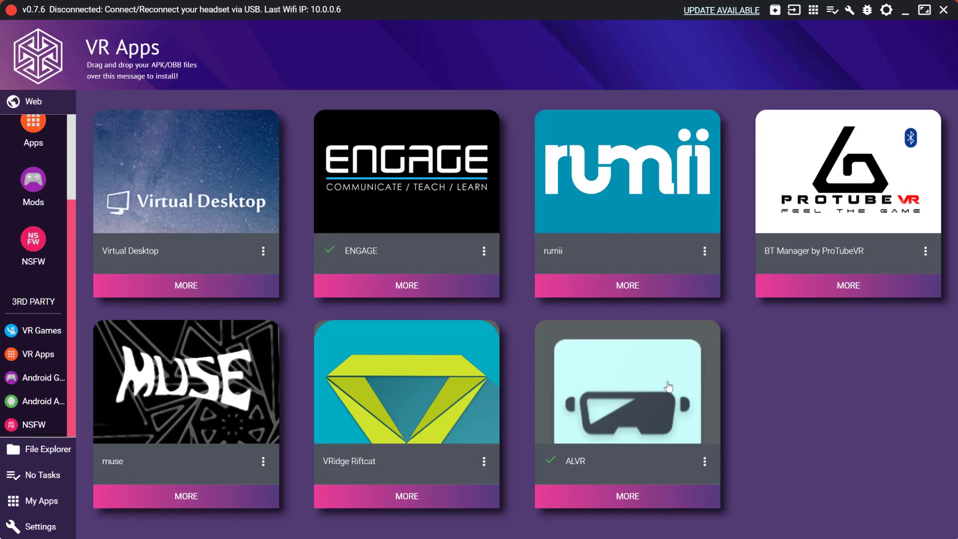
Step: Look up ALVR among SideQuest's VR apps and open its ALVR - Air Light VR listing
left_click(669, 387)
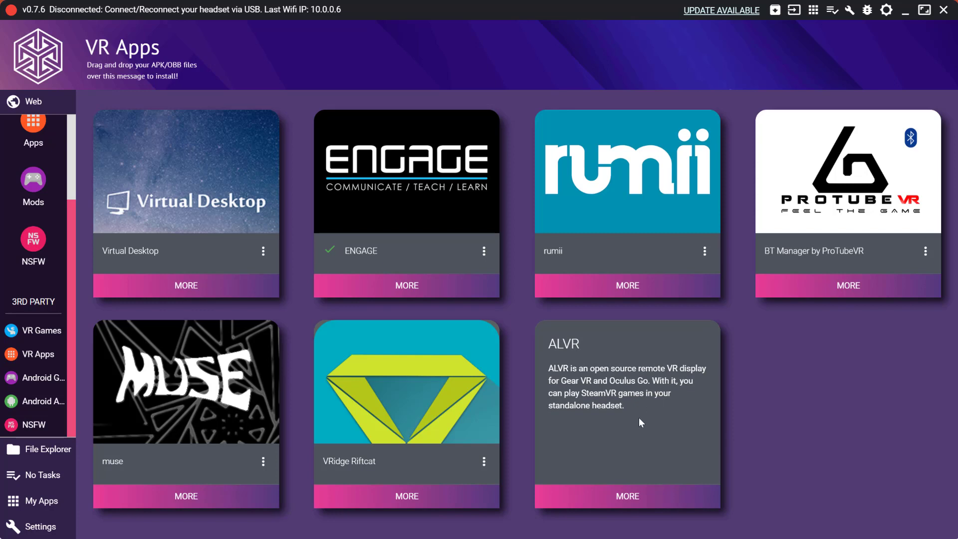
left_click(617, 496)
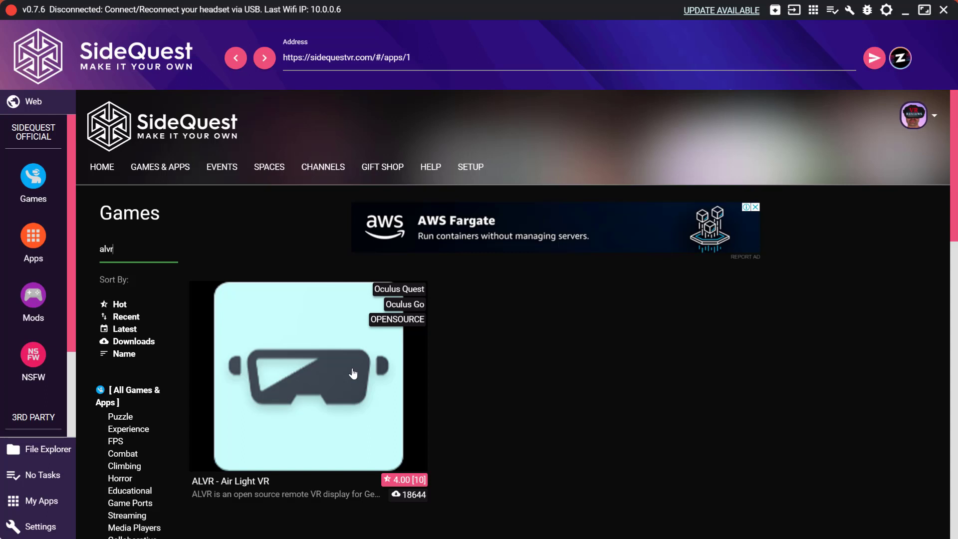
left_click(338, 376)
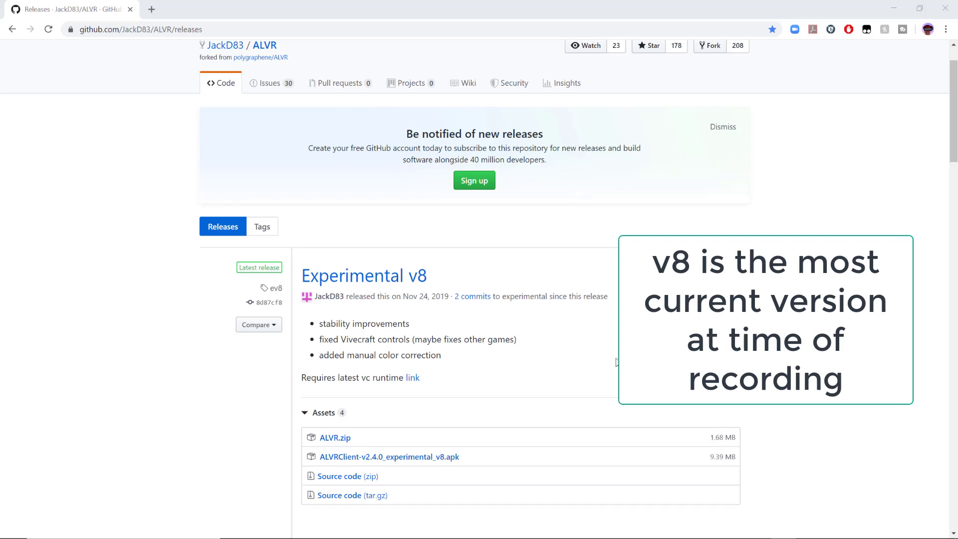
Step: Download ALVR.zip and ALVRClient-v2.4.0_experimental_v8.apk from the GitHub Experimental v8 release, and extract the ZIP inside the ALVR New folder
left_click(339, 442)
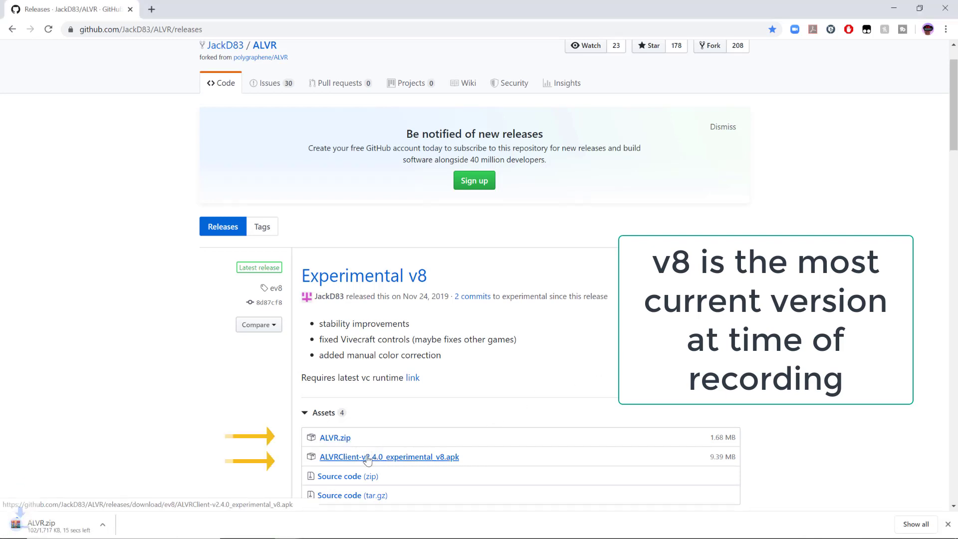
left_click(368, 457)
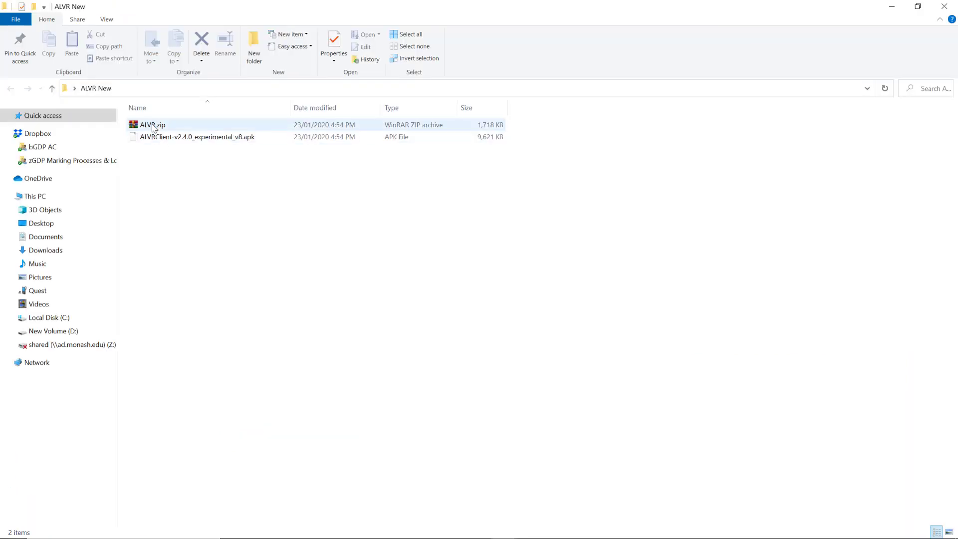
right_click(152, 128)
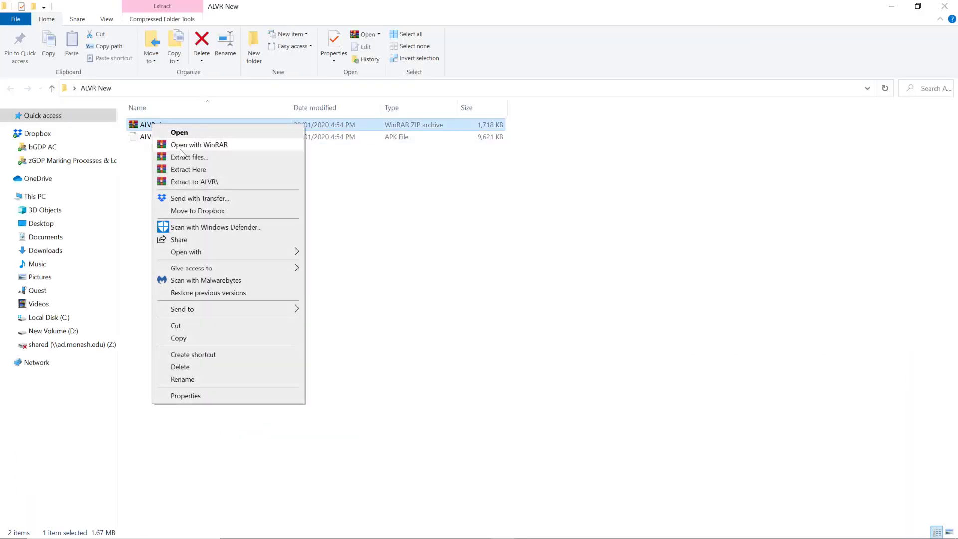
left_click(188, 171)
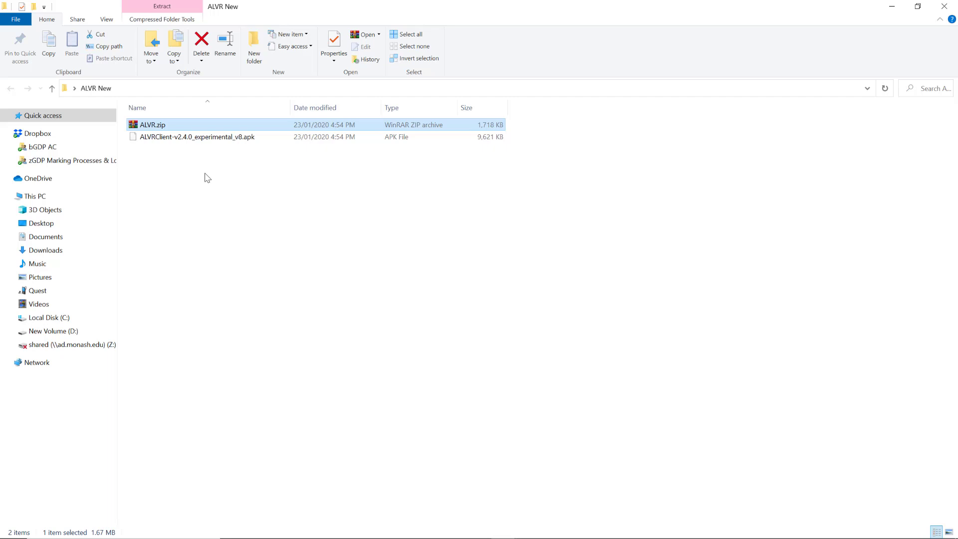
left_click(208, 178)
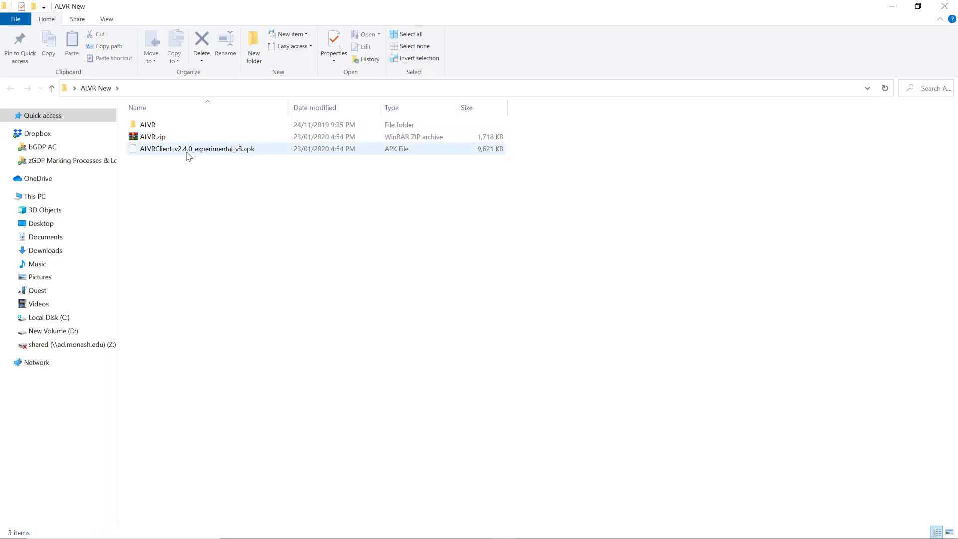
Step: Try to install ALVRClient-v2.4.0_experimental_v8.apk from the ALVR New folder onto the headset through SideQuest
left_click(189, 156)
double_click(223, 7)
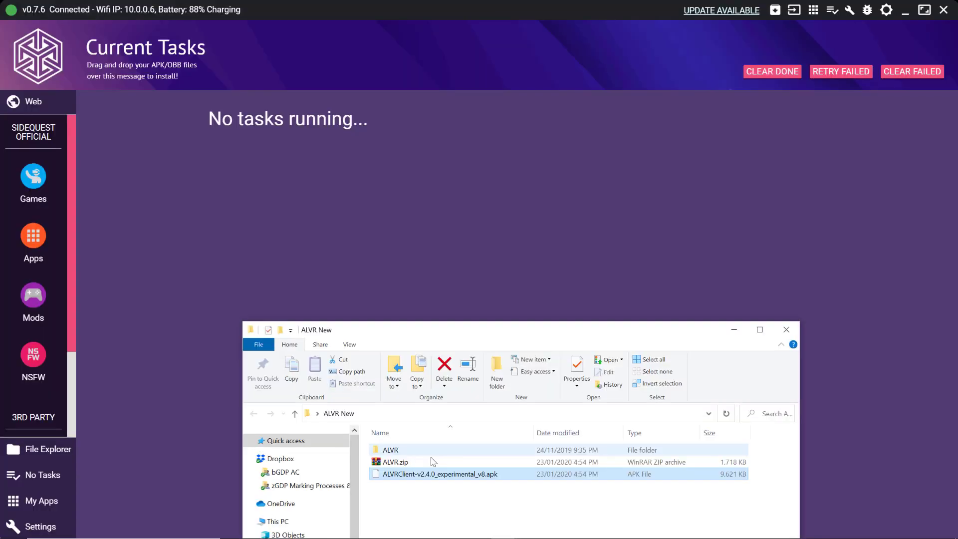
left_click_drag(402, 474, 31, 65)
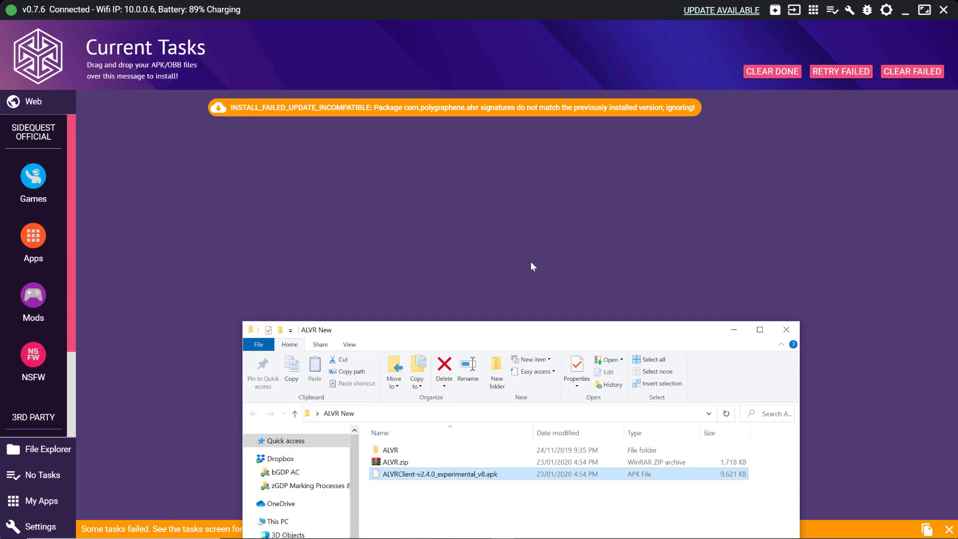
left_click(40, 449)
scroll(243, 392, "down", 4)
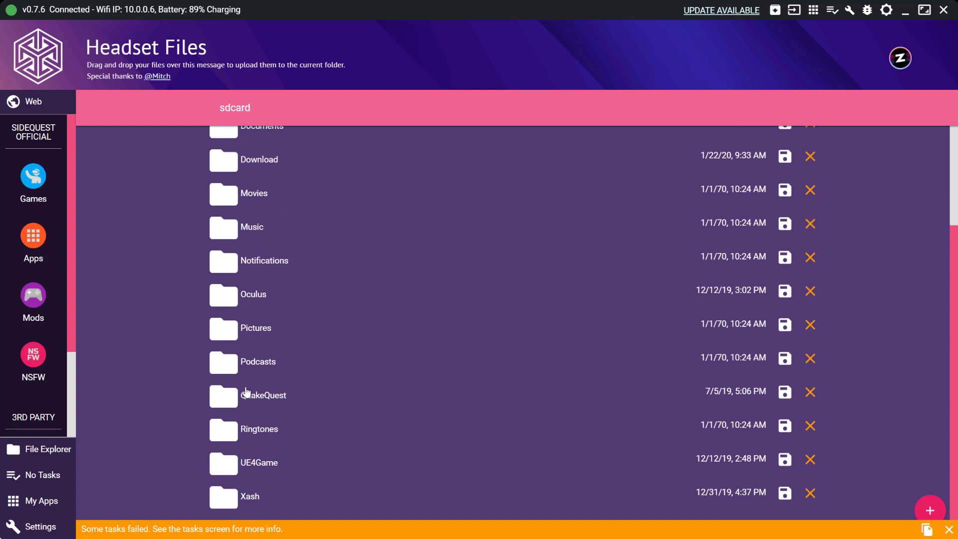
scroll(246, 392, "up", 4)
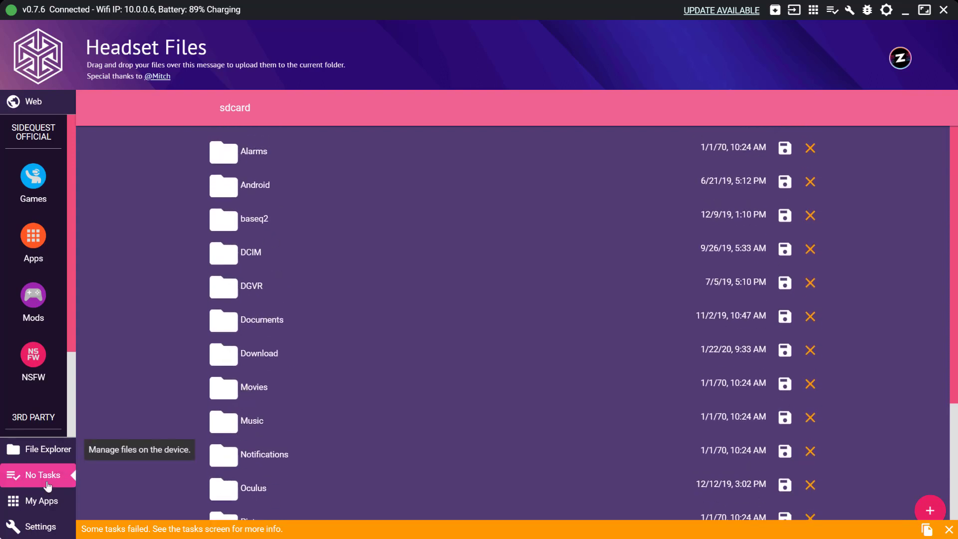
Step: Uninstall the existing ALVR app from the headset and check the removal in the tasks and installed apps lists
left_click(20, 501)
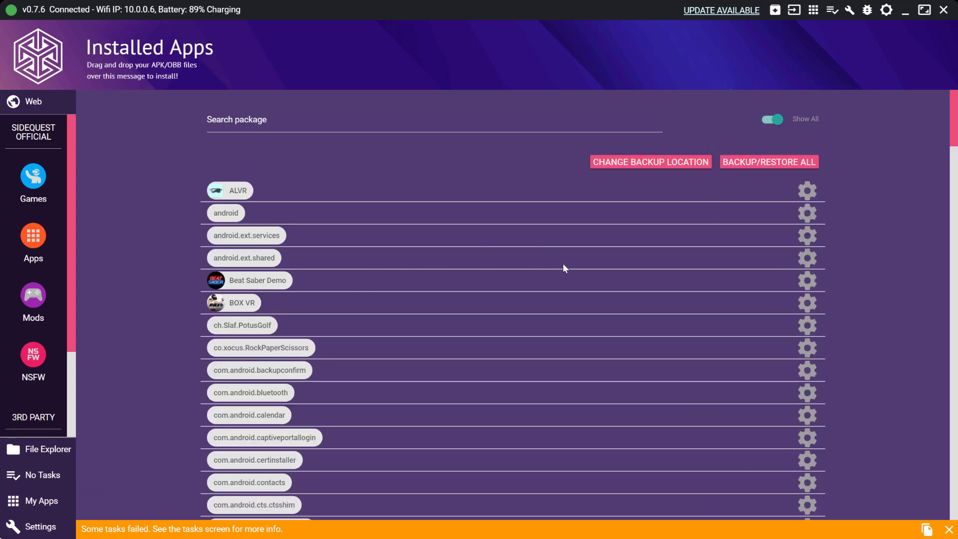
scroll(568, 268, "down", 1)
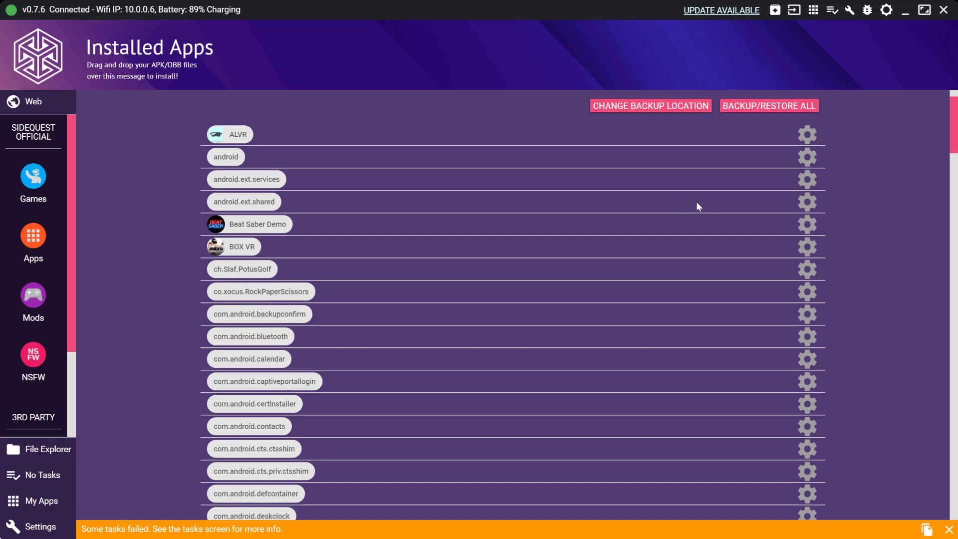
scroll(749, 190, "up", 1)
left_click(807, 190)
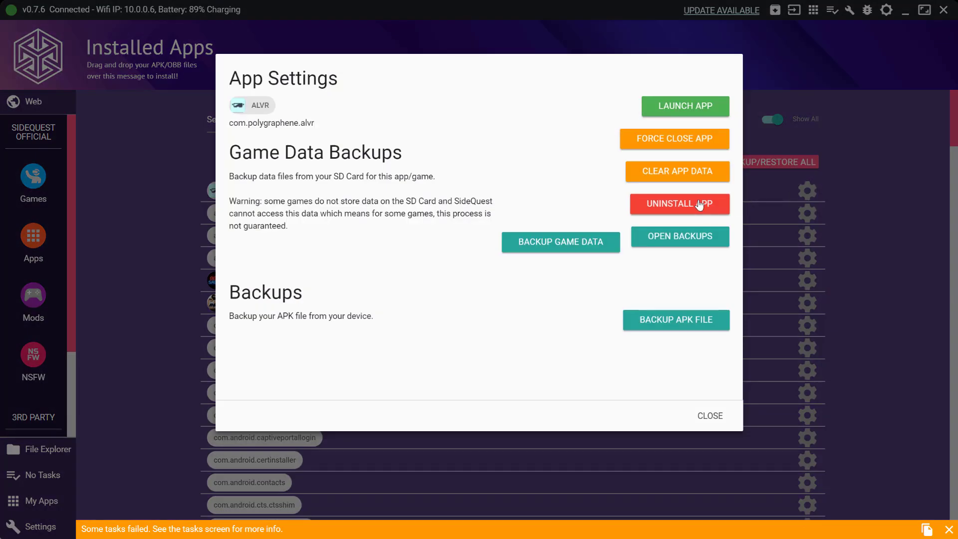
left_click(701, 209)
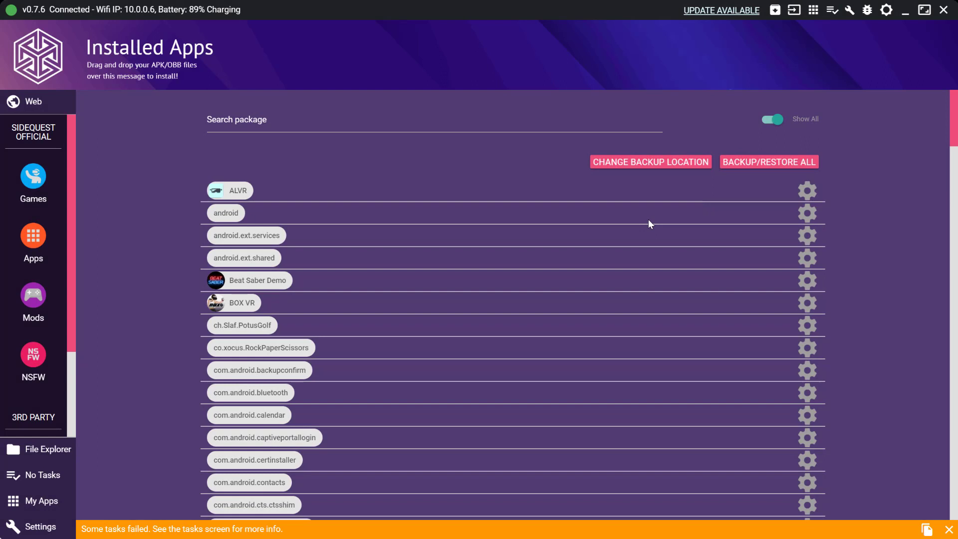
left_click(39, 471)
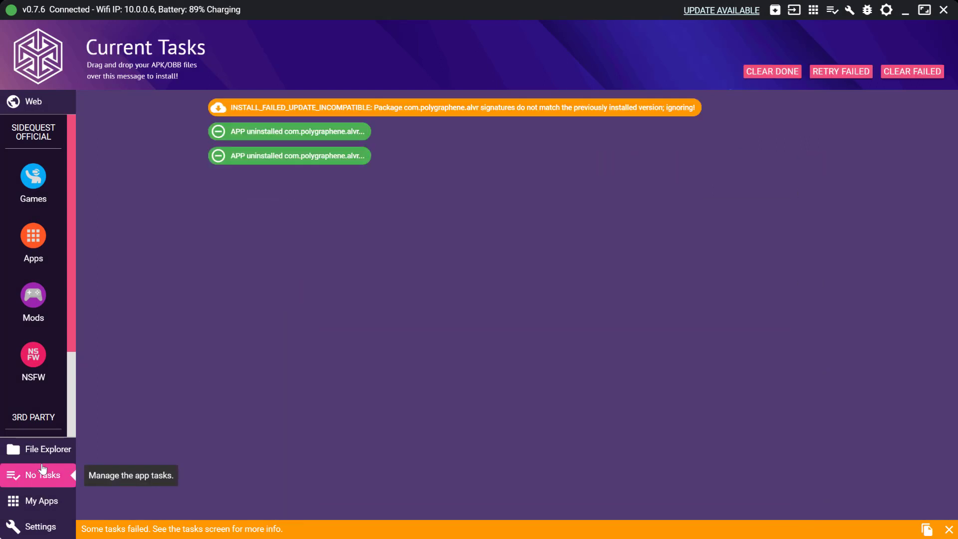
left_click(37, 500)
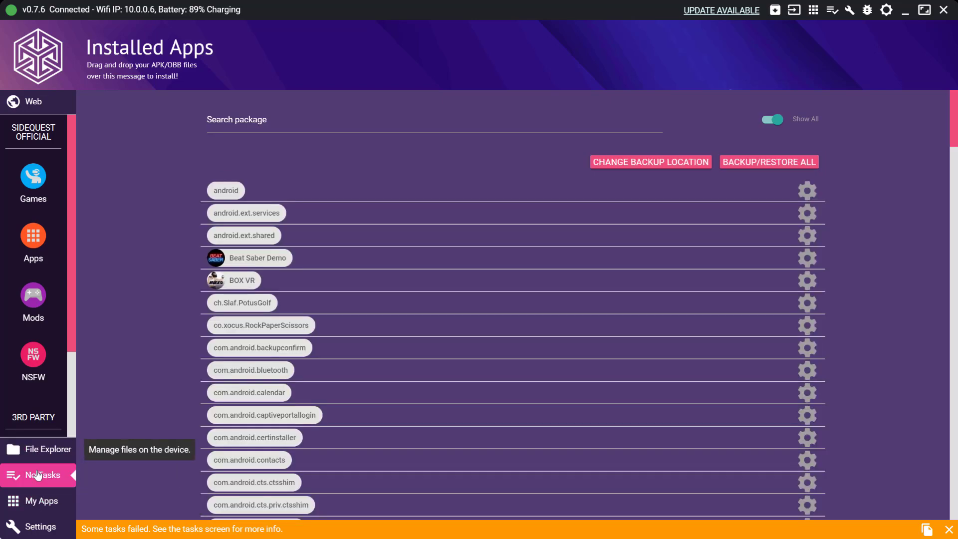
Step: Install ALVRClient-v2.4.0_experimental_v8.apk from the ALVR New folder onto the headset through SideQuest
left_click(42, 474)
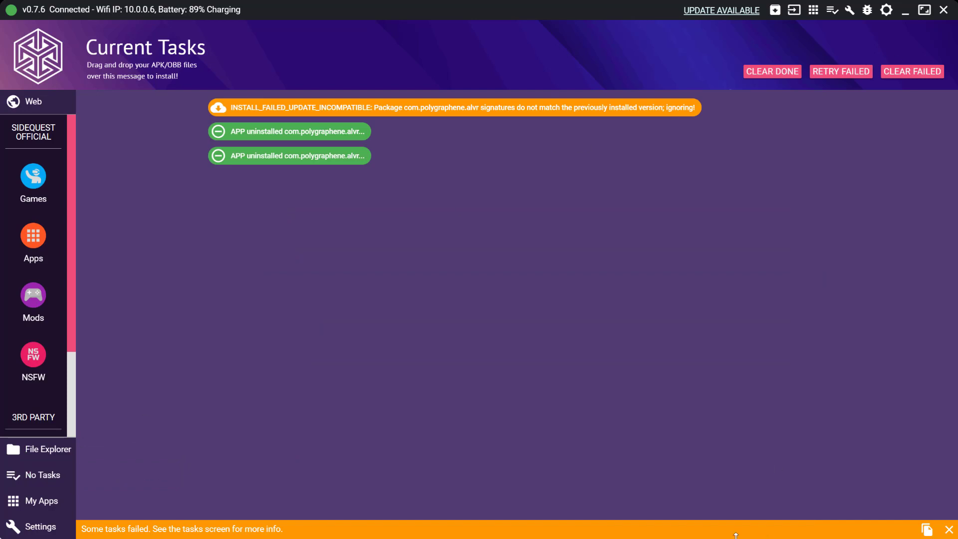
key("alt+Tab")
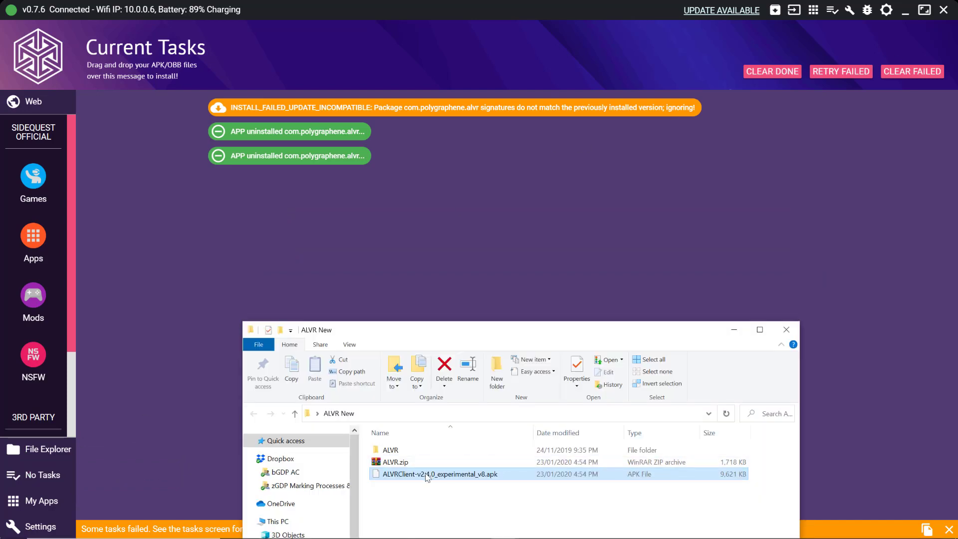
left_click_drag(426, 476, 86, 102)
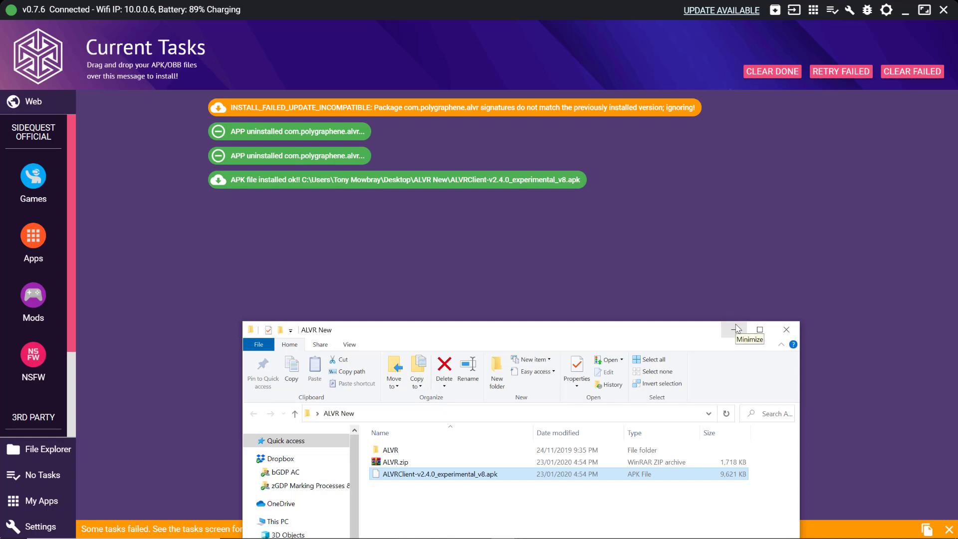
Step: Run ALVR.exe from the extracted ALVR folder and accept the removal of the other ALVR driver from SteamVR
double_click(412, 452)
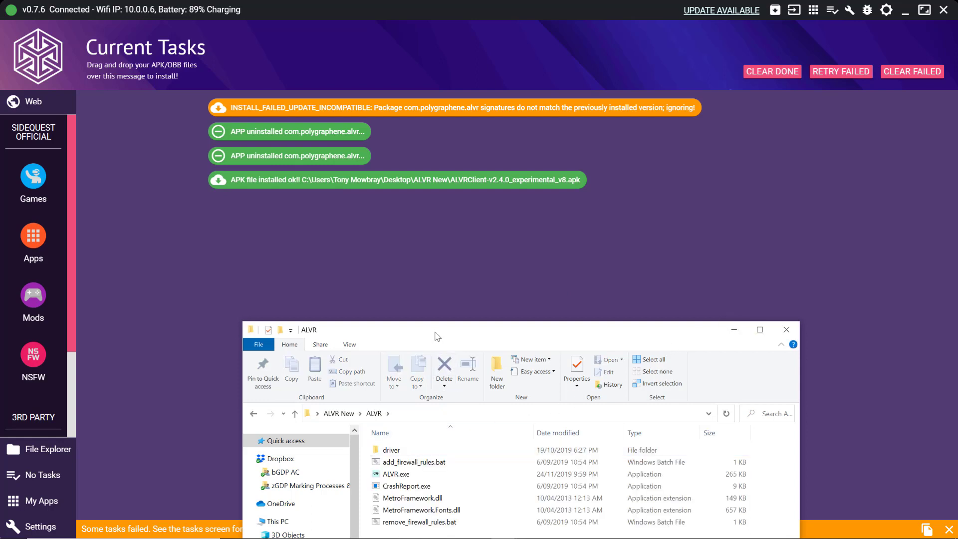
left_click_drag(437, 336, 441, 246)
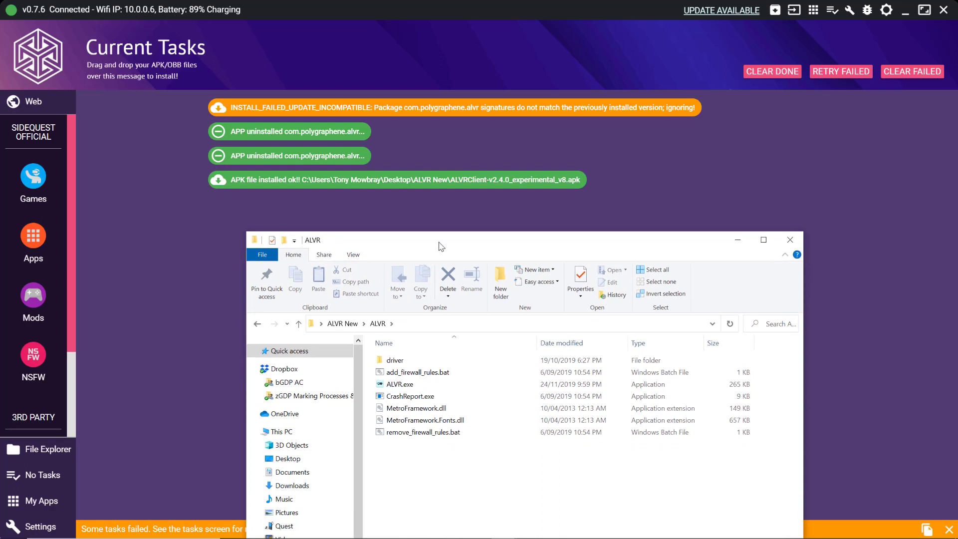
left_click(411, 389)
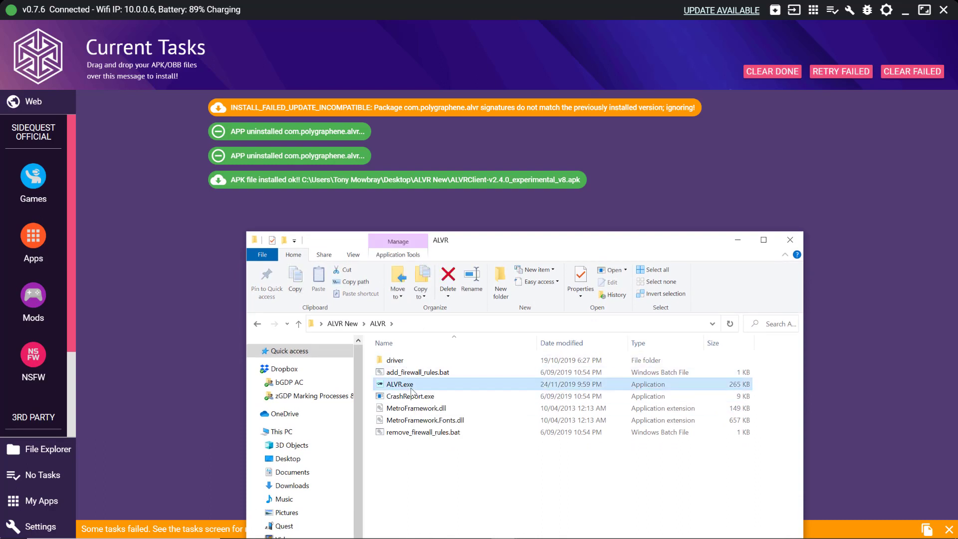
double_click(411, 388)
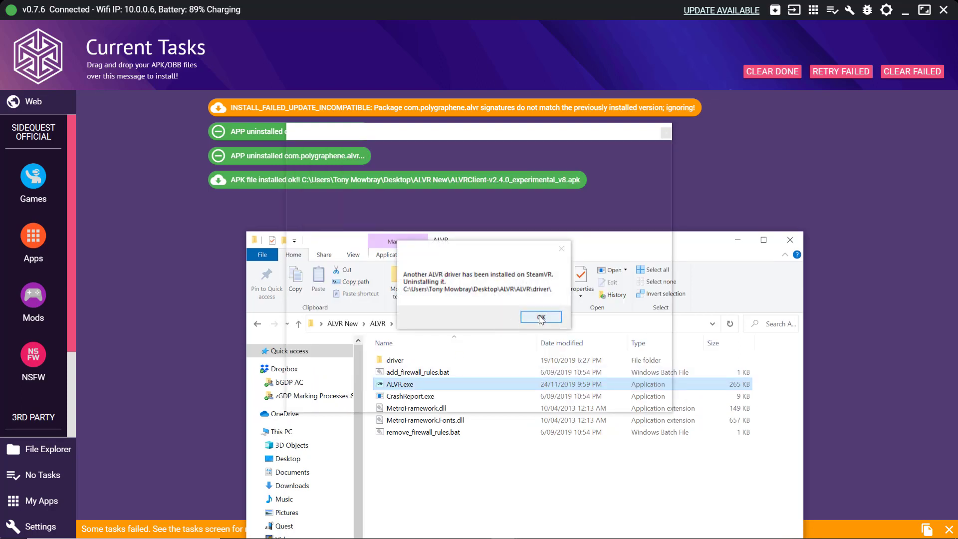
left_click(541, 317)
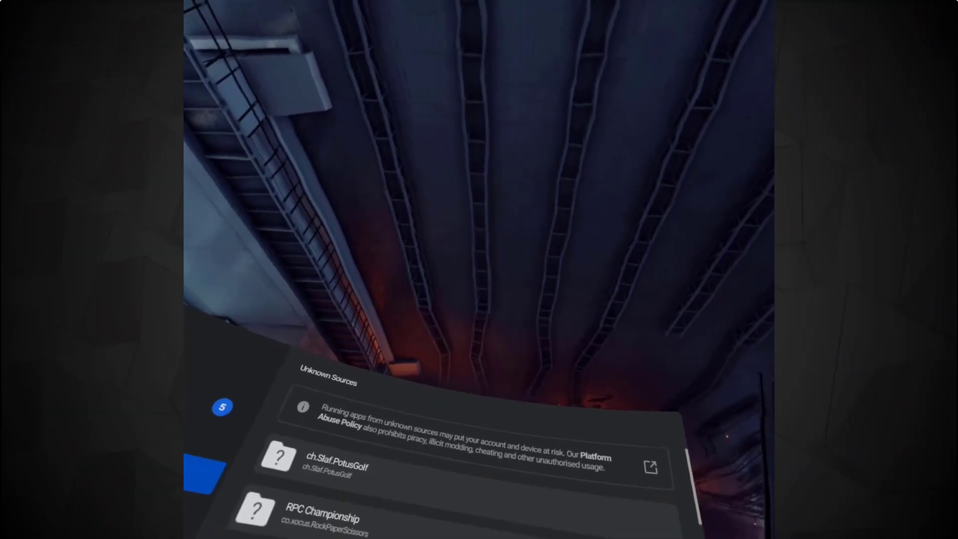
Step: Look for the ALVR client in the headset library's Unknown Sources, and connect the OculusQuest from the ALVR server on the PC
scroll(531, 262, "down", 5)
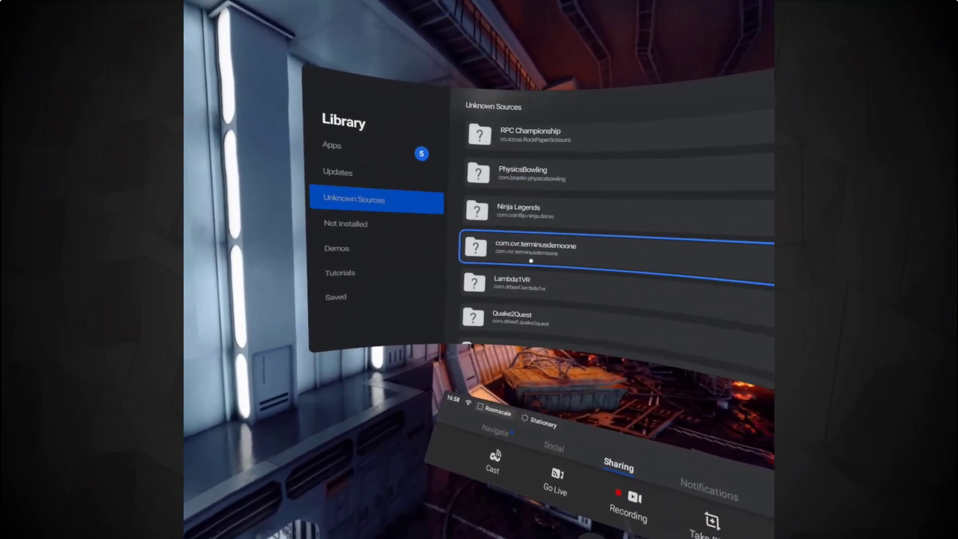
scroll(508, 245, "down", 5)
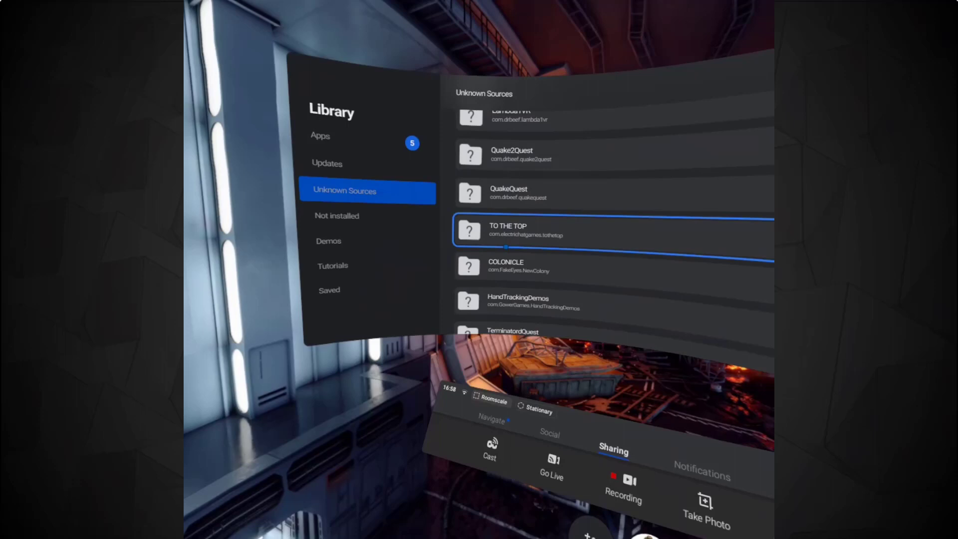
scroll(507, 245, "down", 3)
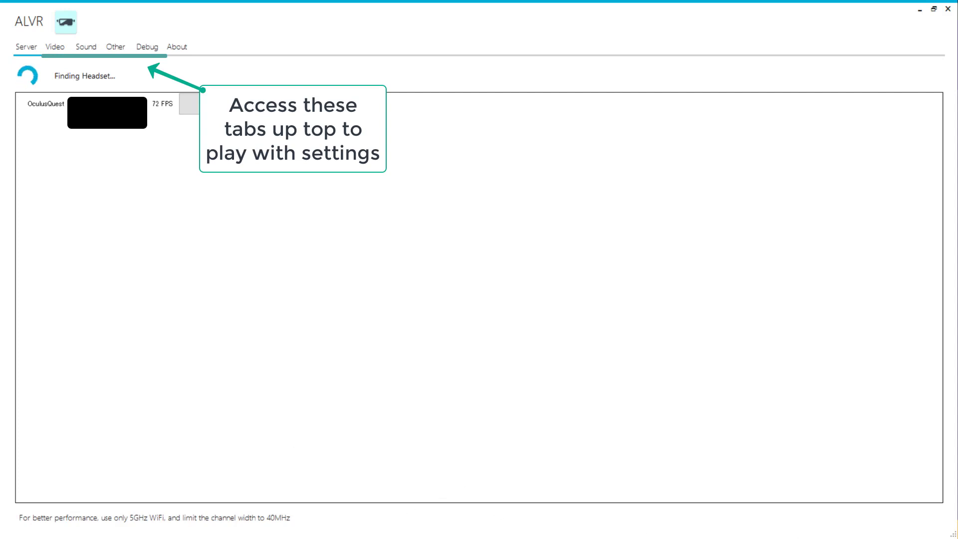
left_click(190, 107)
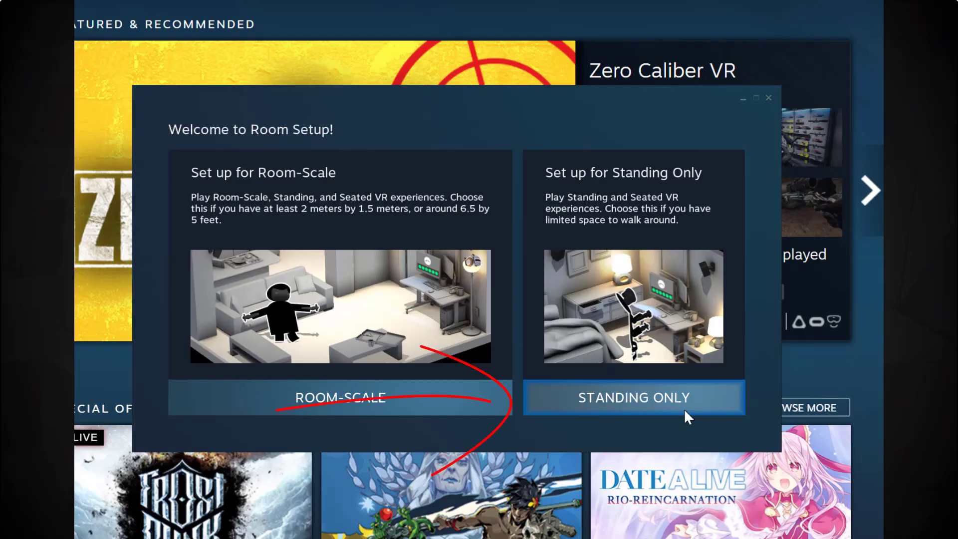
Step: Set up the SteamVR room for Standing Only, accept the tracking, and calibrate the center of the space
left_click(685, 412)
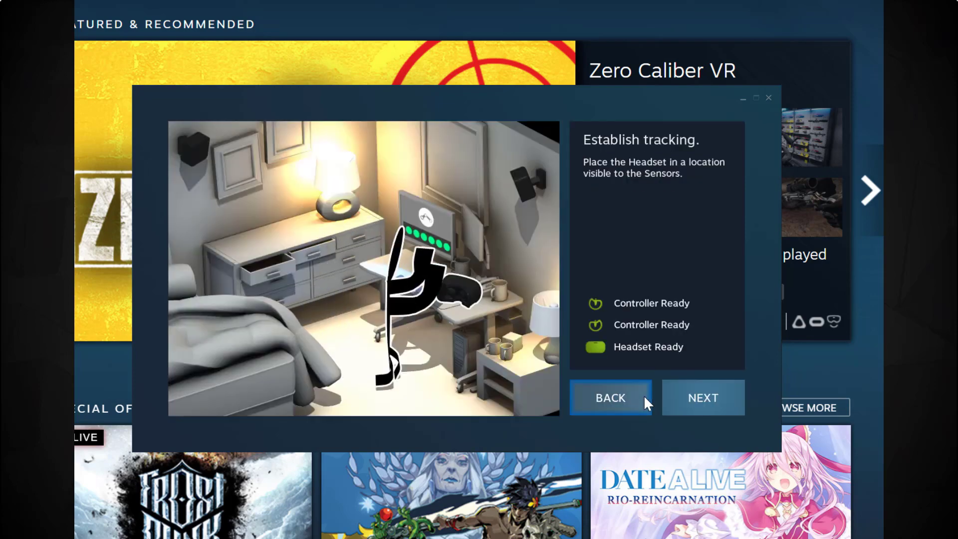
left_click(686, 394)
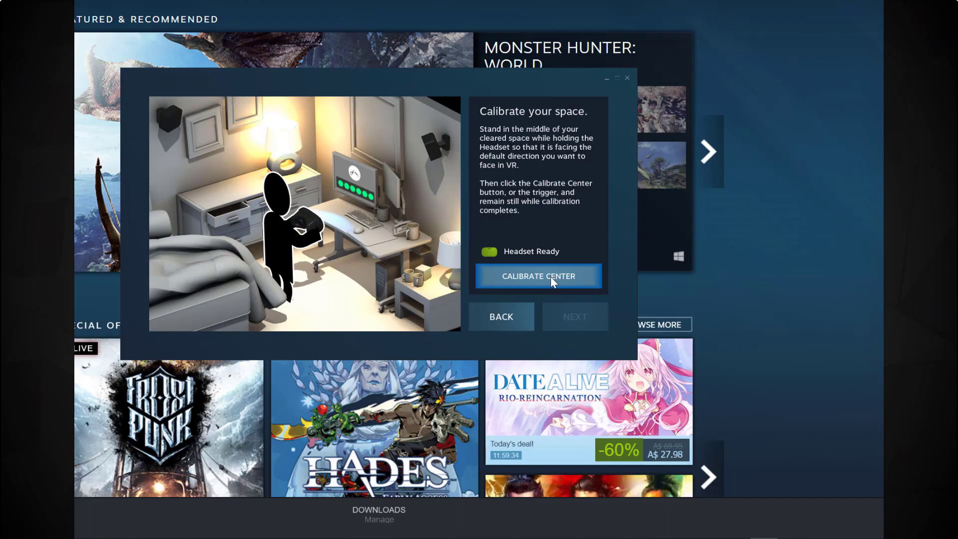
left_click(550, 277)
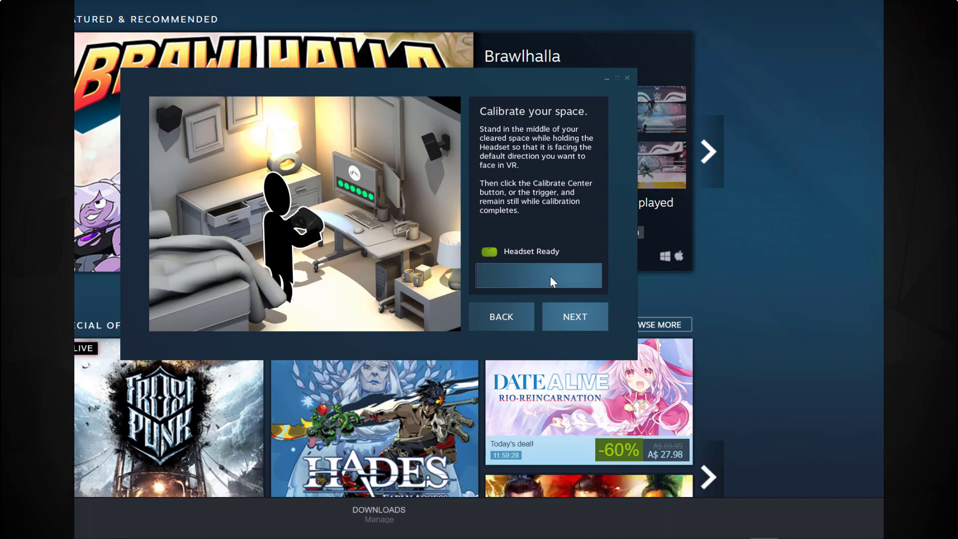
left_click(552, 304)
Step: Set the headset's height above the floor to 18 cm, calibrate the floor, and continue the room setup
type("18")
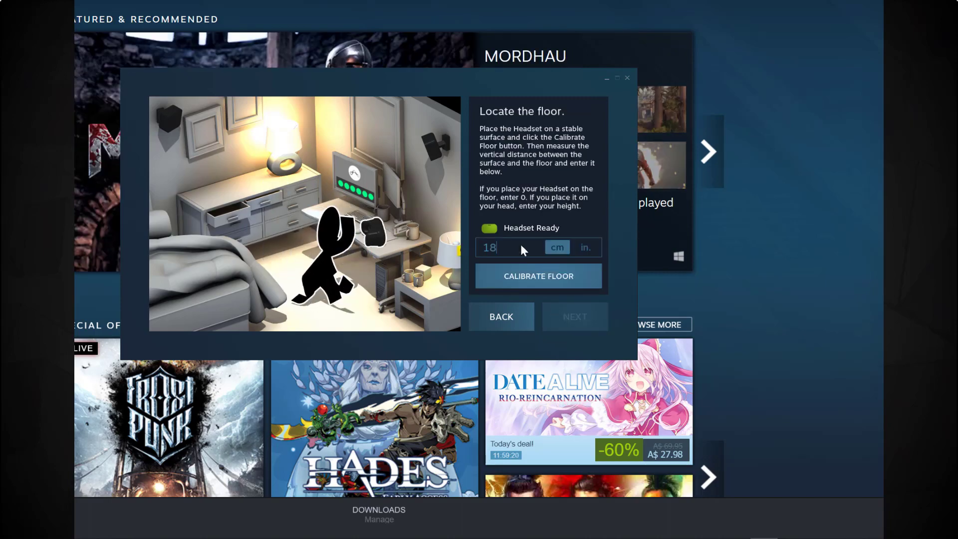
left_click(522, 271)
left_click(546, 313)
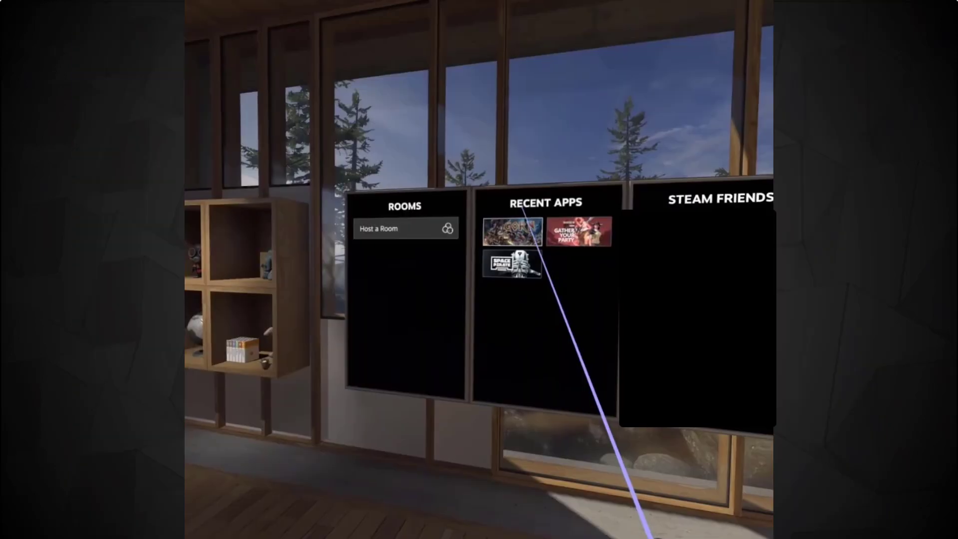
Step: Choose GORN from the recent apps in SteamVR Home to start it
left_click(512, 231)
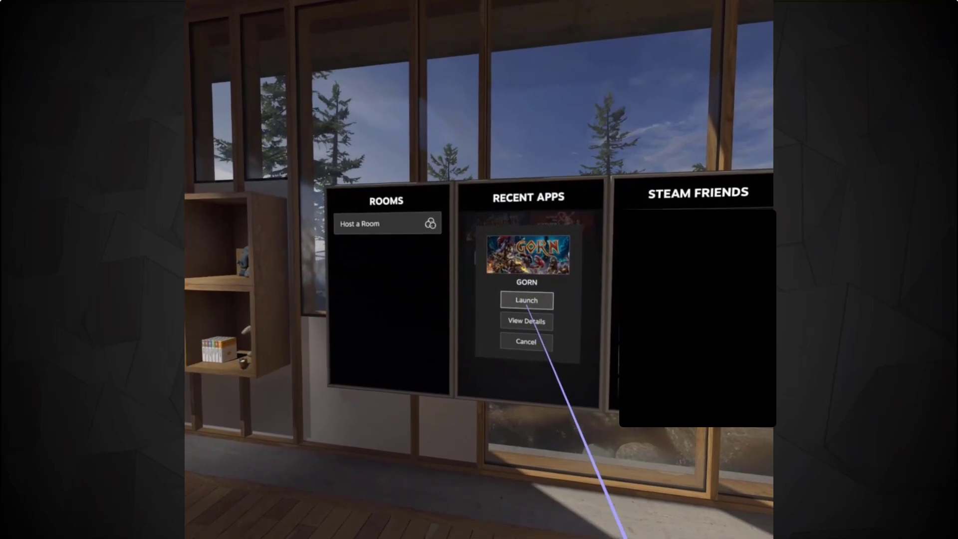